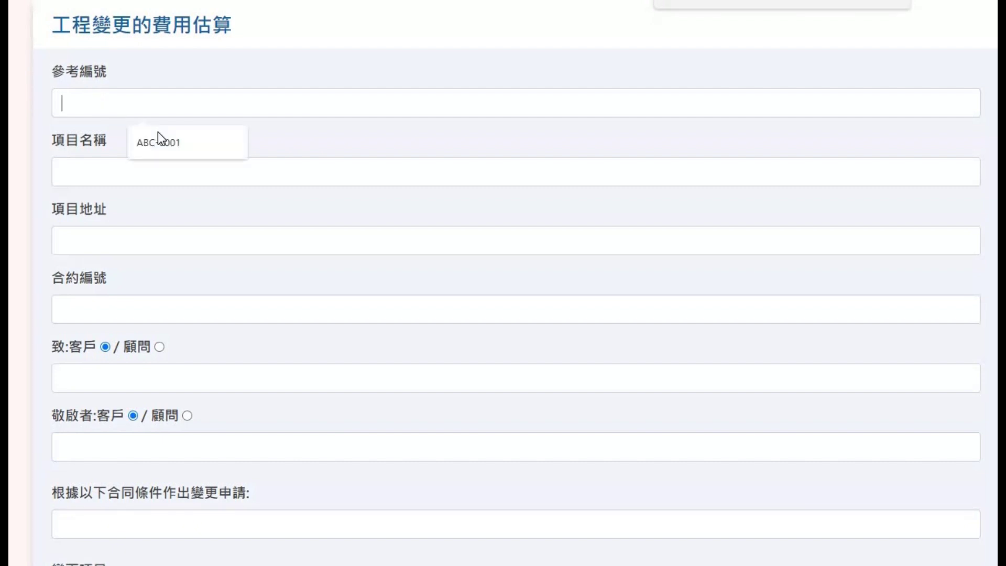
# Enter ABC-0001 as the reference number (參考編號) and ABC 大廈 as the project name (項目名稱).
pyautogui.click(161, 139)
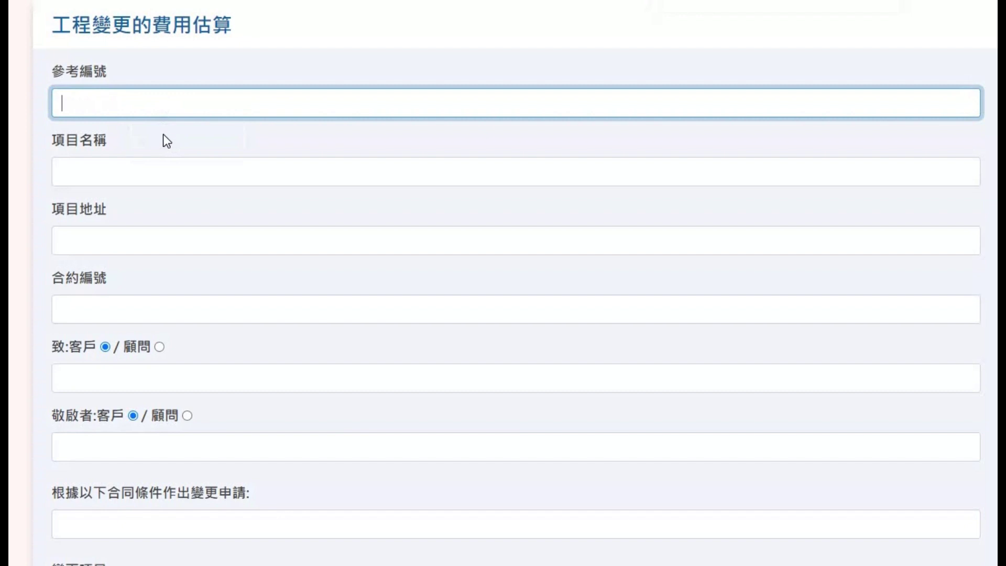
pyautogui.click(167, 141)
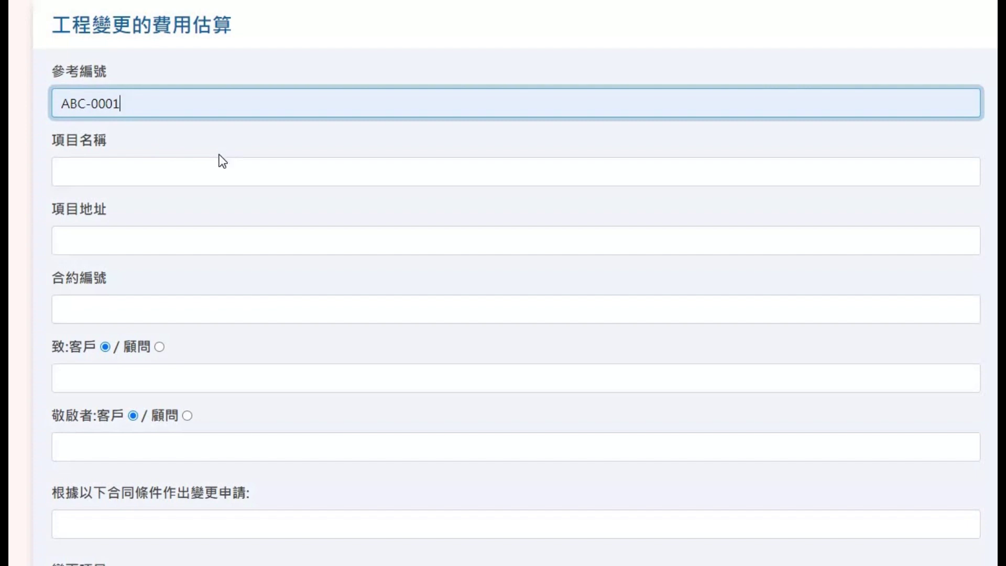
pyautogui.press('Tab')
pyautogui.press('Down')
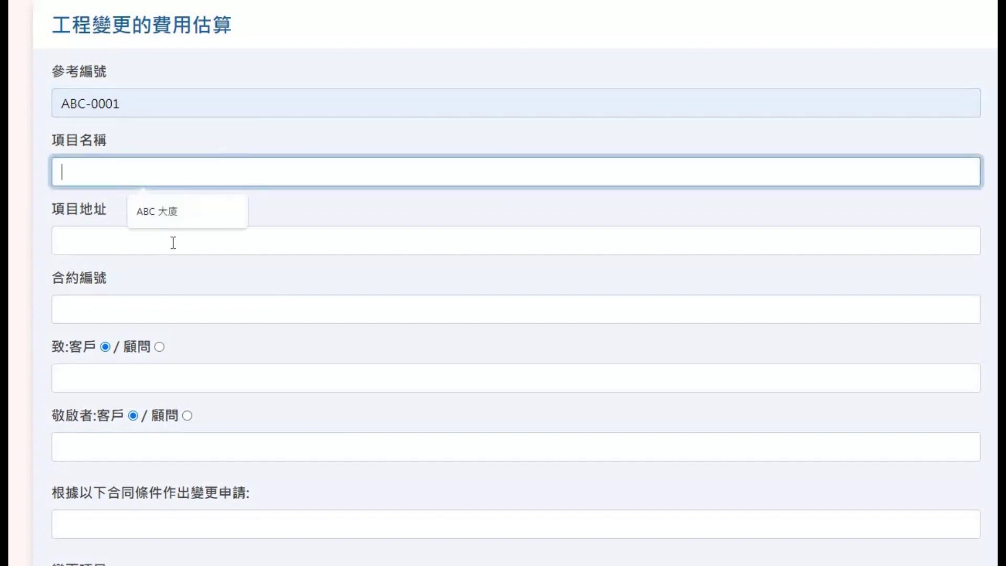
pyautogui.press('Down')
pyautogui.press('Return')
# Fill in the project address (項目地址) without the ground-floor unit details, and the contract number (合約編號).
pyautogui.press('Tab')
pyautogui.press('Down')
pyautogui.press('Down')
pyautogui.press('Down')
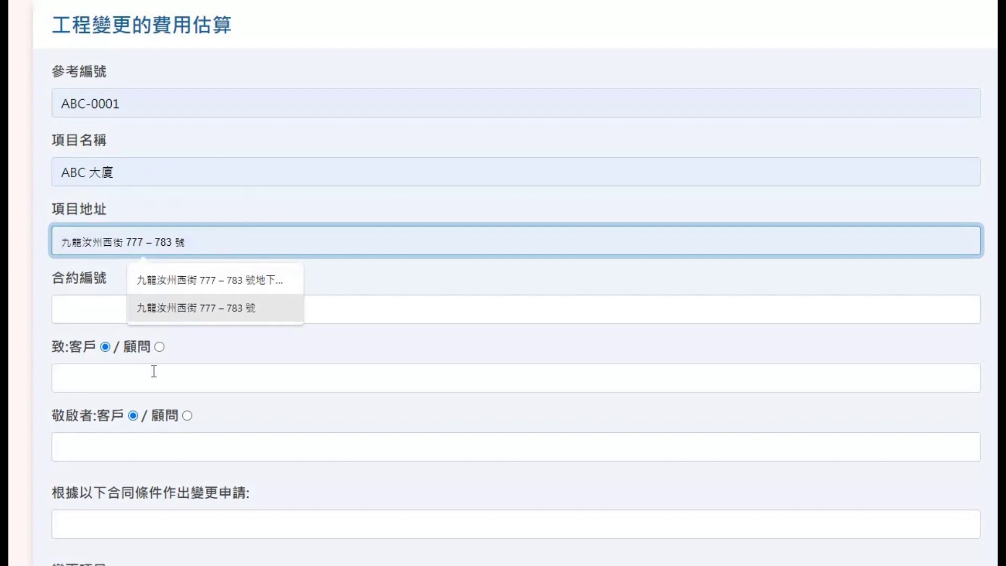
pyautogui.press('Return')
pyautogui.press('Tab')
pyautogui.press('Down')
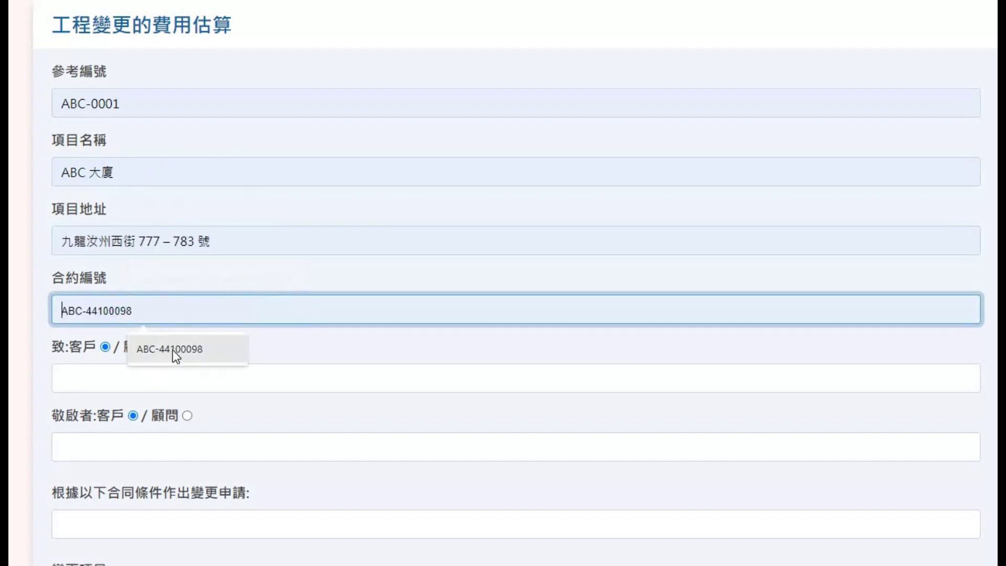
pyautogui.press('Return')
# Address the form to the client ABC 大廈業主立案法團 and enter the chairman's name as the client's addressee (敬啟者).
pyautogui.scroll(-3, 137, 139)
pyautogui.scroll(-1, 137, 140)
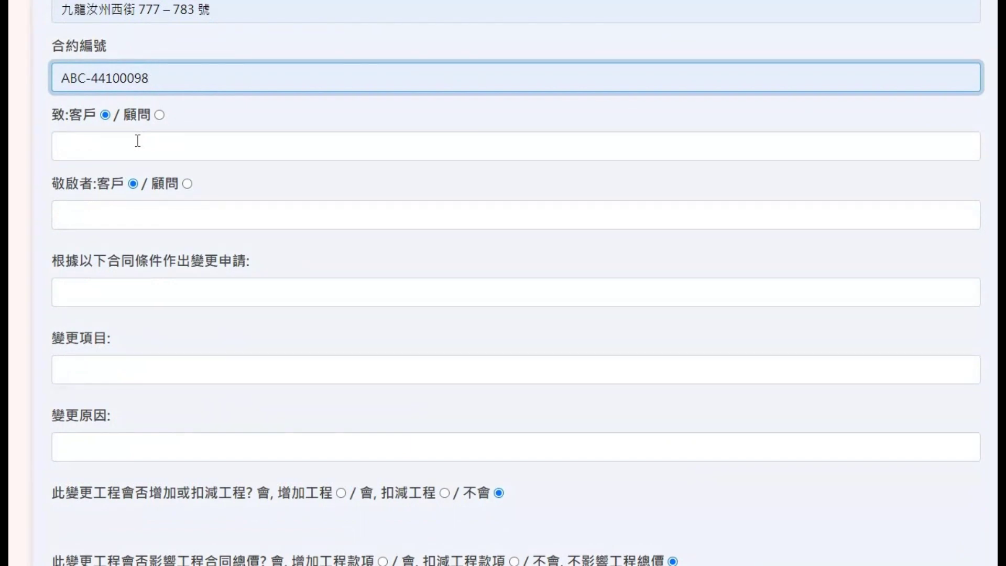
pyautogui.click(83, 152)
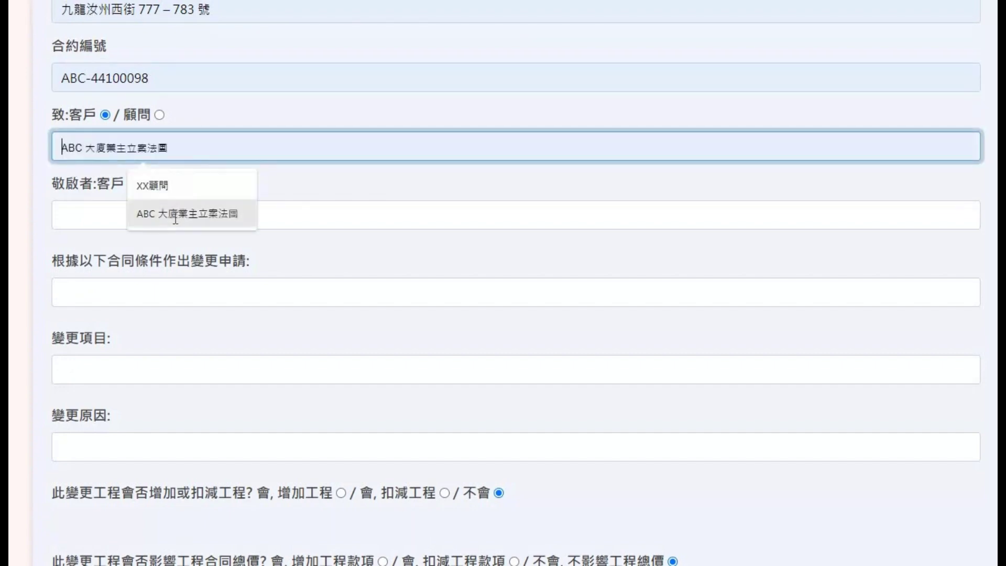
pyautogui.click(175, 215)
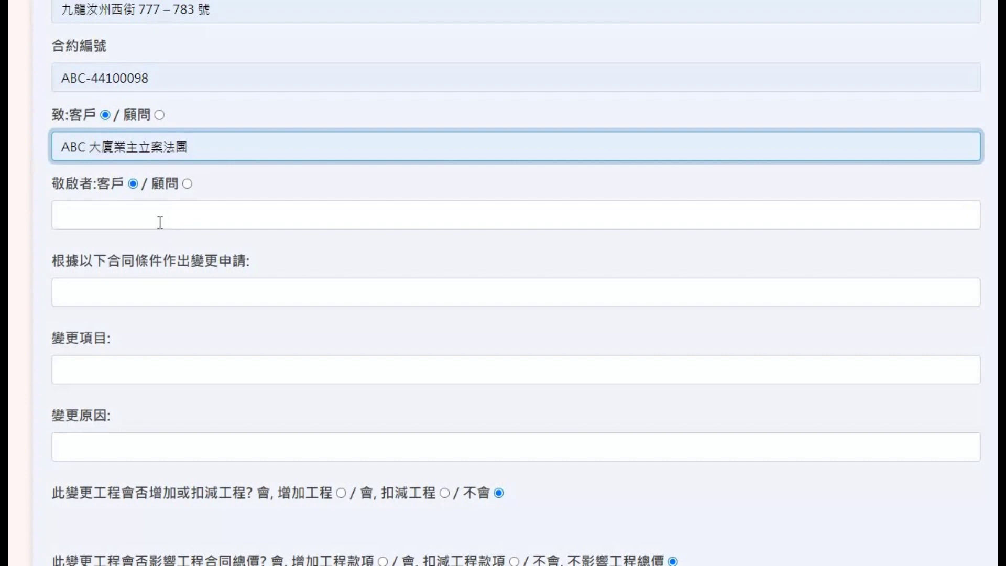
pyautogui.click(159, 220)
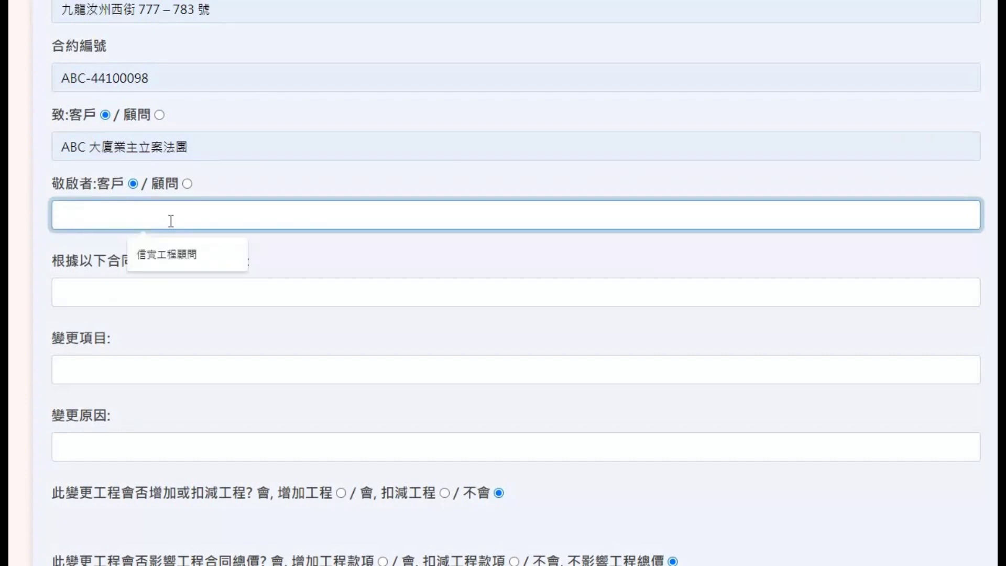
pyautogui.write('陳主席')
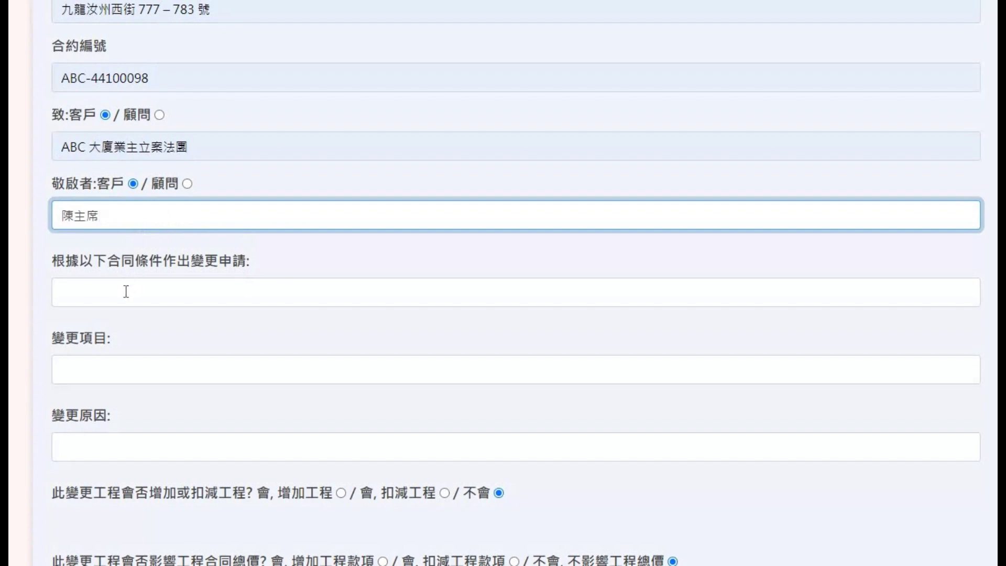
# Enter 6.9 as the contract clause on which the variation request is based (根據以下合同條件作出變更申請).
pyautogui.click(126, 291)
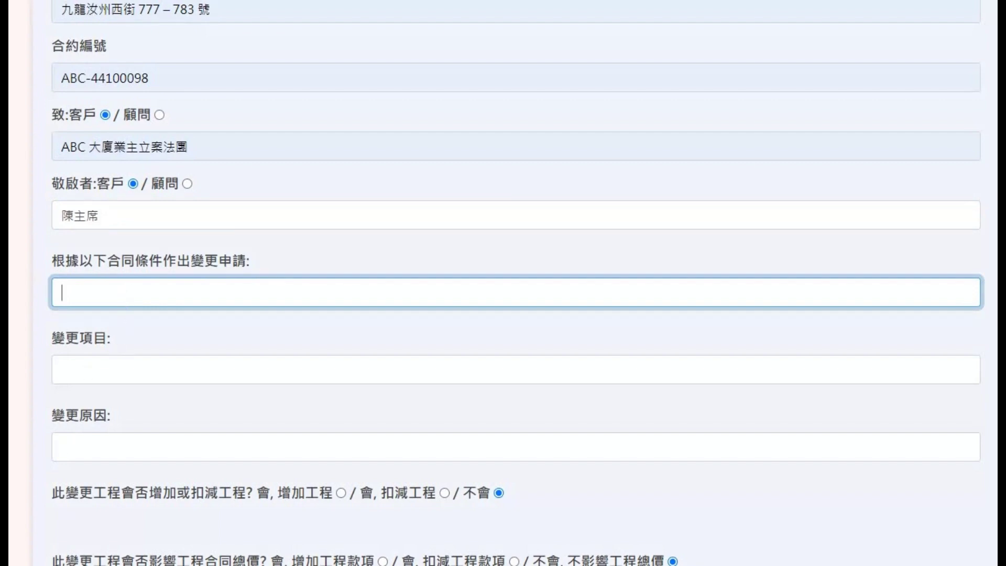
pyautogui.click(139, 385)
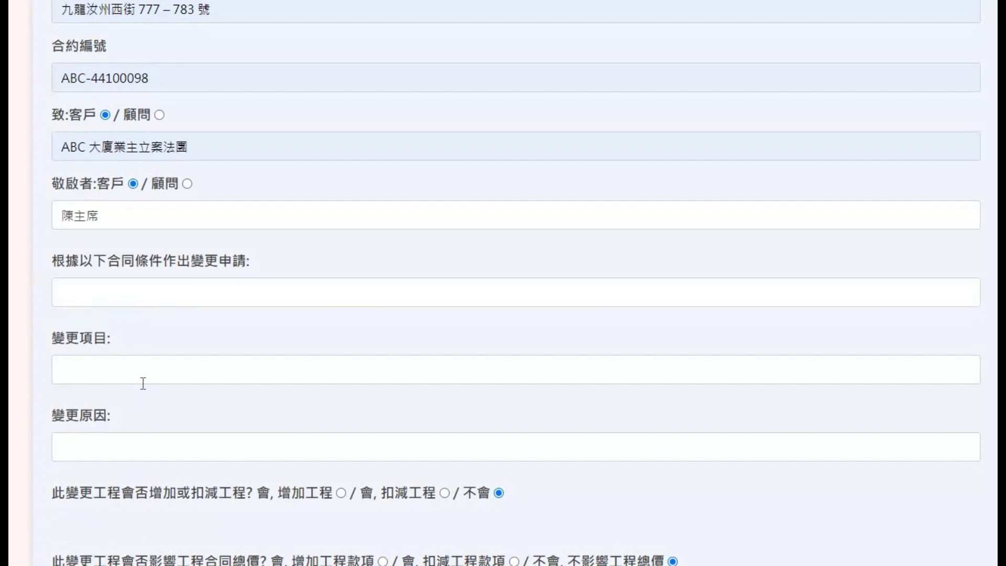
pyautogui.scroll(-1, 140, 385)
pyautogui.scroll(-2, 139, 388)
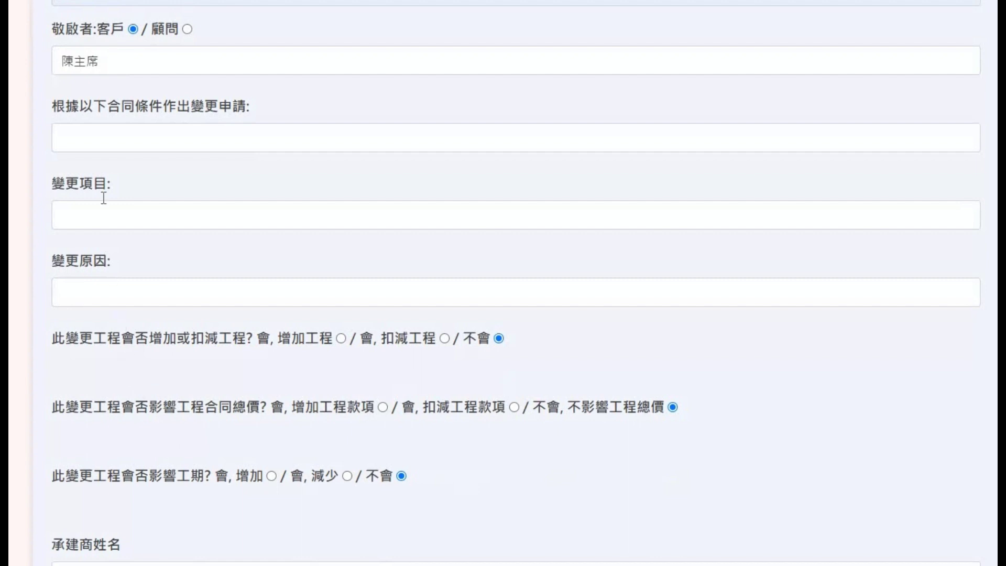
pyautogui.click(92, 144)
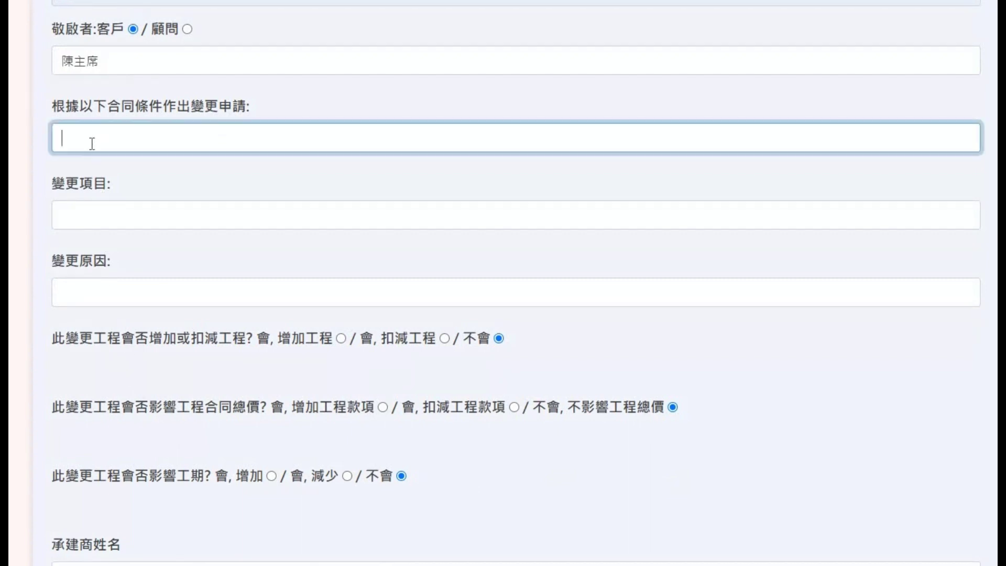
pyautogui.write('6.9')
# Enter 更換天台窗 as the variation item (變更項目) and 業主立案法團要求 as the reason for it (變更原因).
pyautogui.click(152, 216)
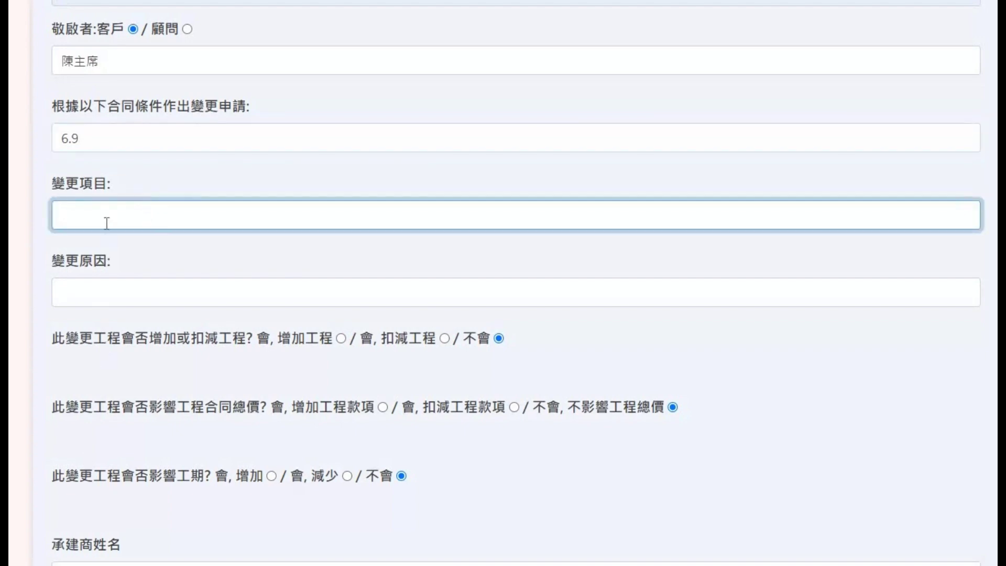
pyautogui.write('更換天台窗')
pyautogui.click(86, 290)
pyautogui.write('業主立案法團要求')
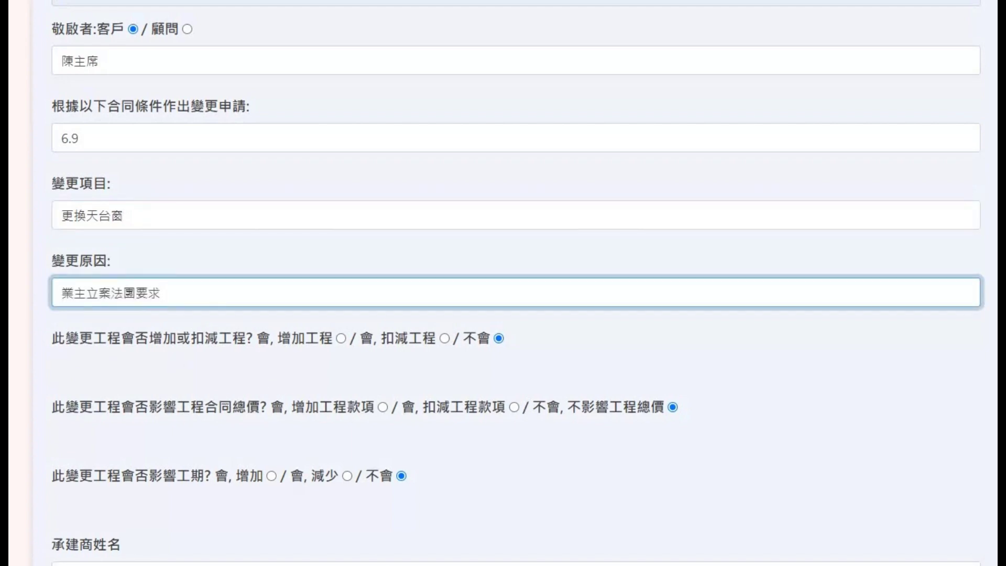
pyautogui.click(130, 376)
# Mark the variation as adding works (會, 增加工程) and enter 更換天台窗 as the works involved.
pyautogui.scroll(-3, 124, 367)
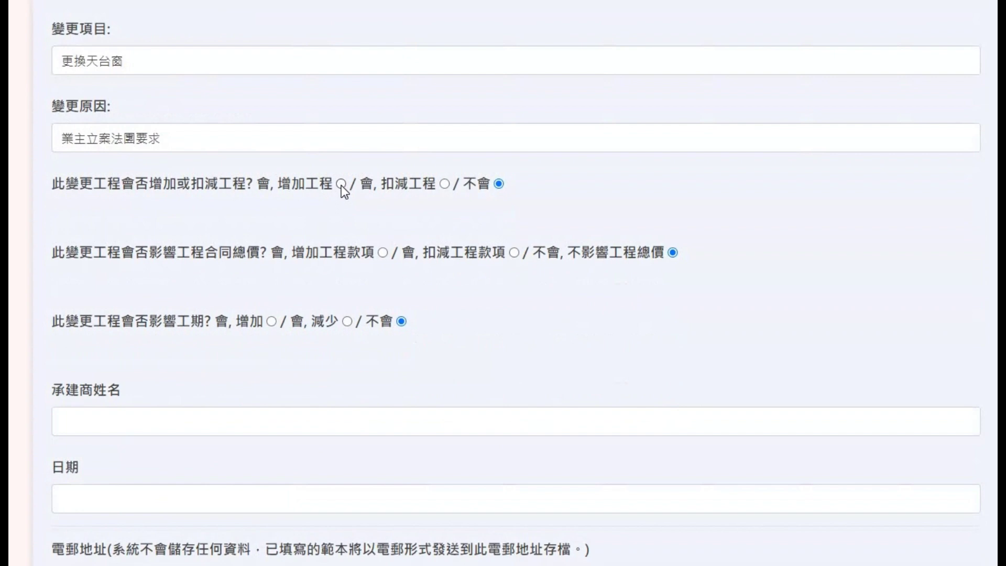
pyautogui.click(340, 185)
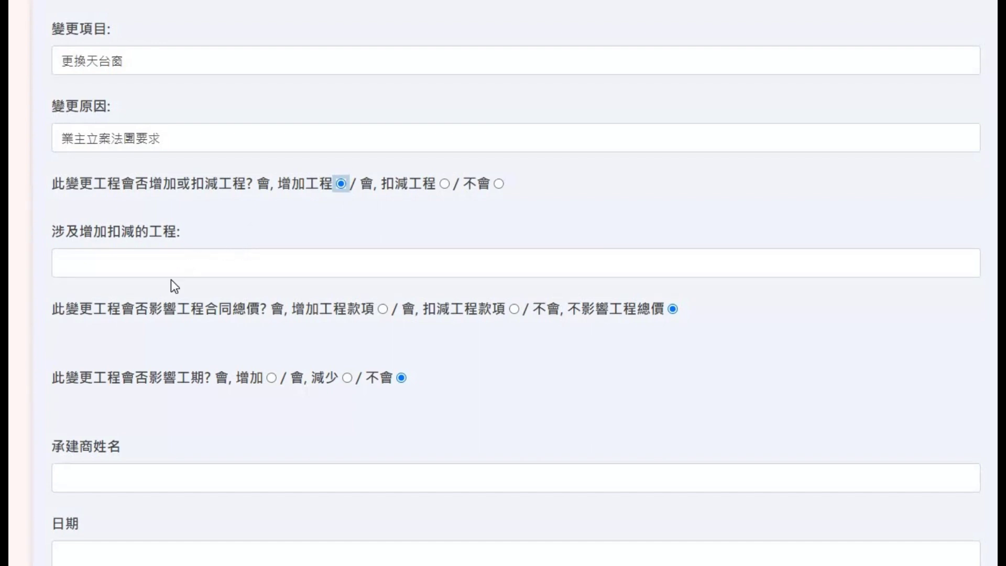
pyautogui.click(111, 273)
pyautogui.write('更換天台窗')
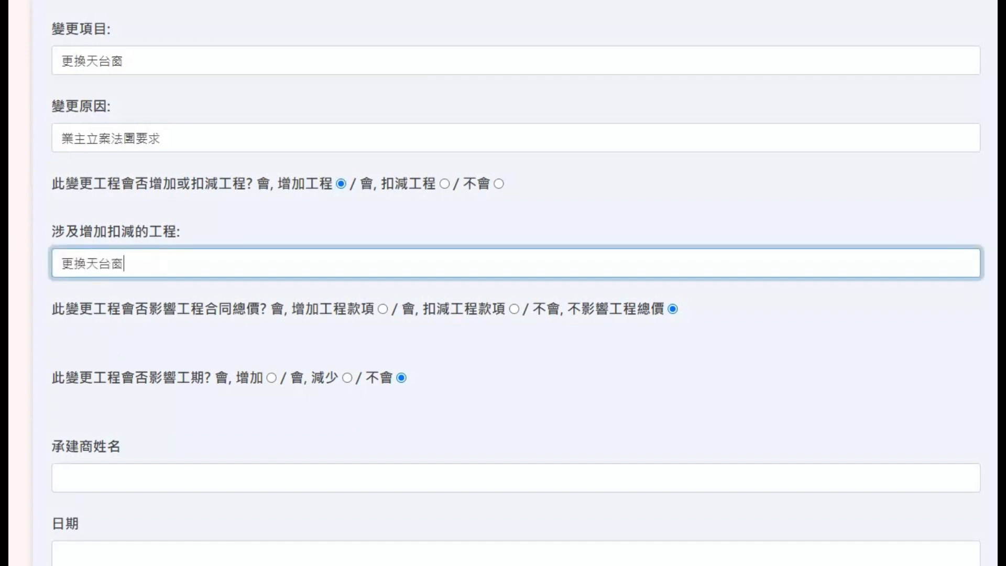
pyautogui.click(94, 315)
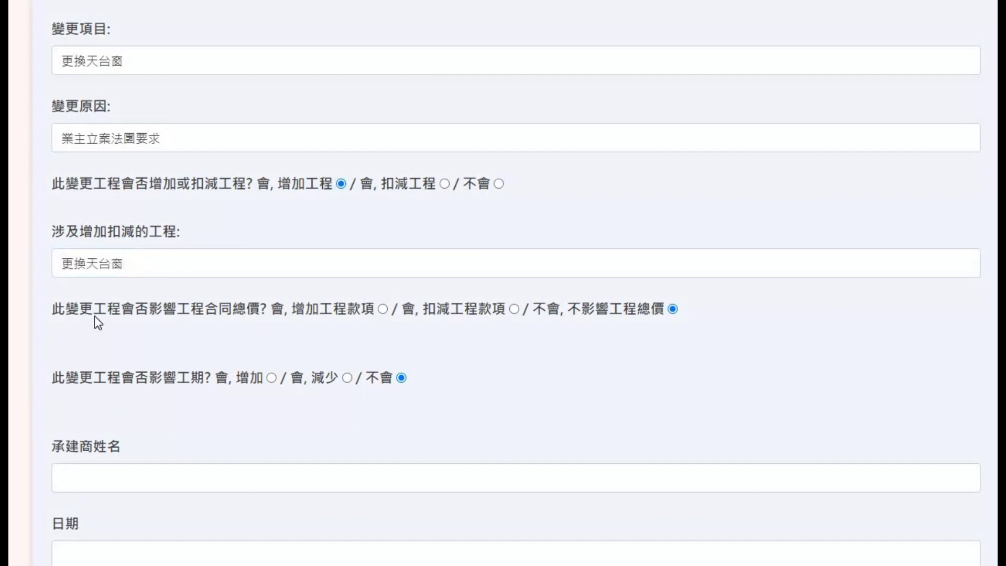
# Mark the variation as increasing the contract sum (會, 增加工程款項) and enter an estimated amount of 10000.
pyautogui.click(382, 309)
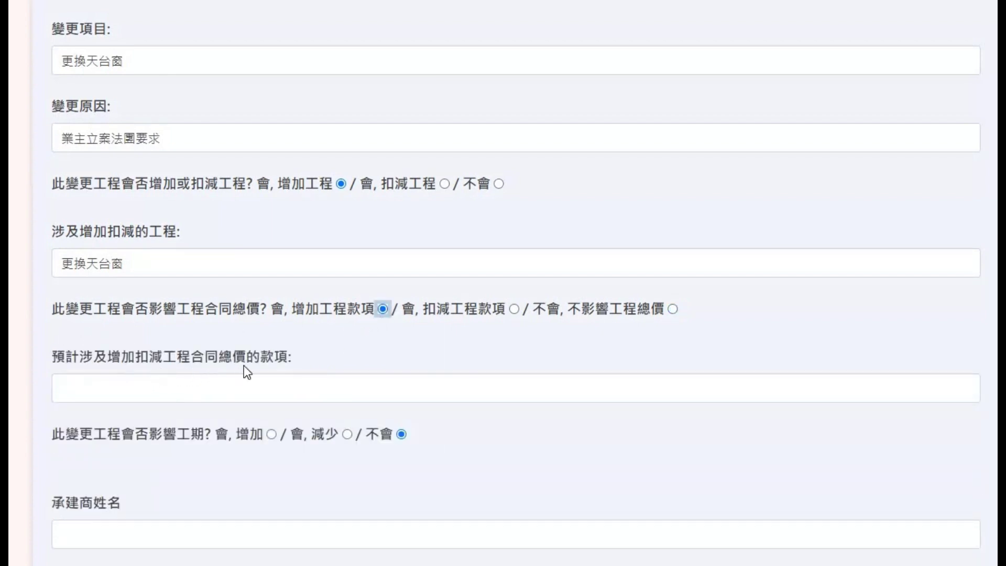
pyautogui.click(121, 394)
pyautogui.write('10000')
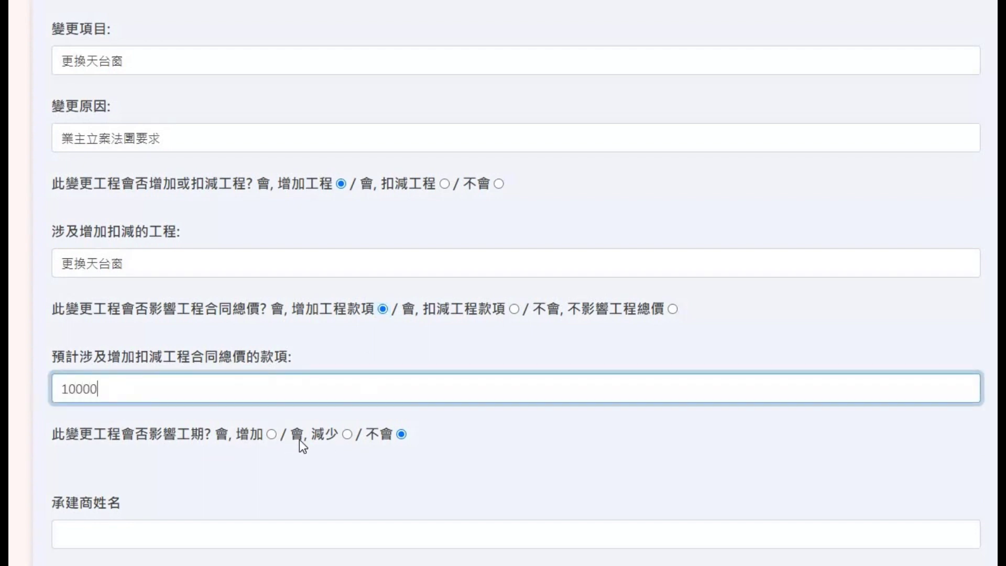
# Mark the variation as extending the works period (會, 增加) and enter 7日 as the estimated number of days.
pyautogui.click(272, 434)
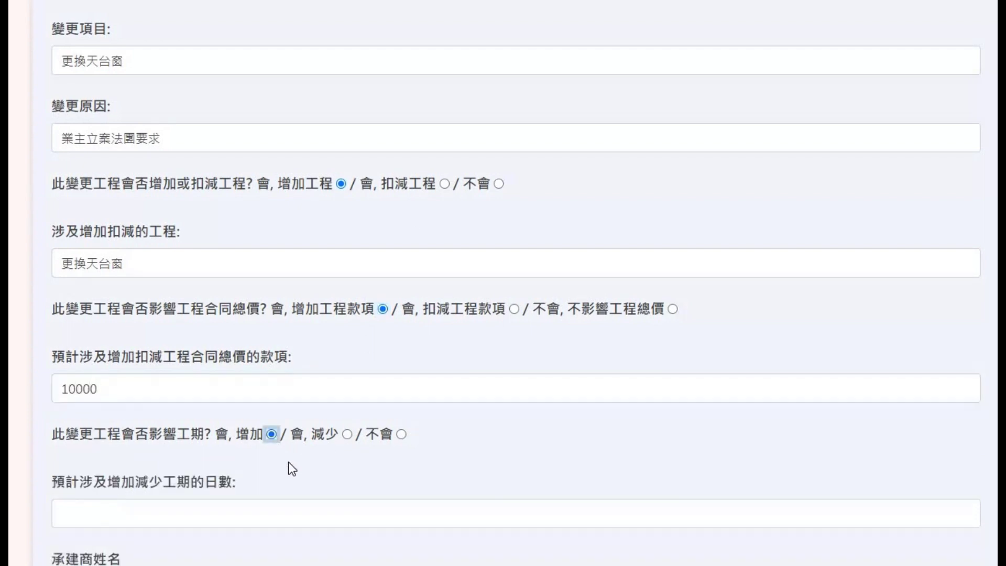
pyautogui.click(244, 516)
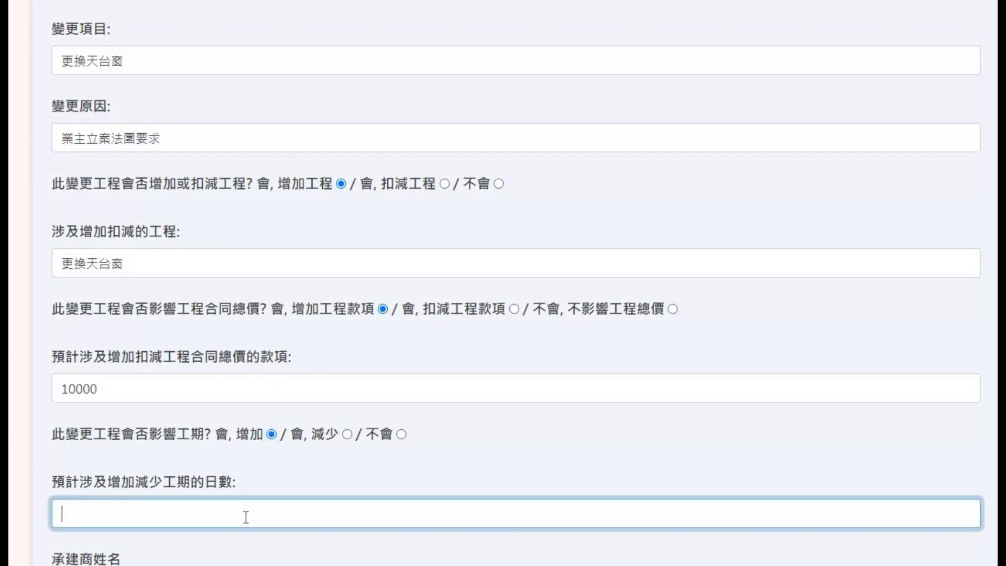
pyautogui.write('7日')
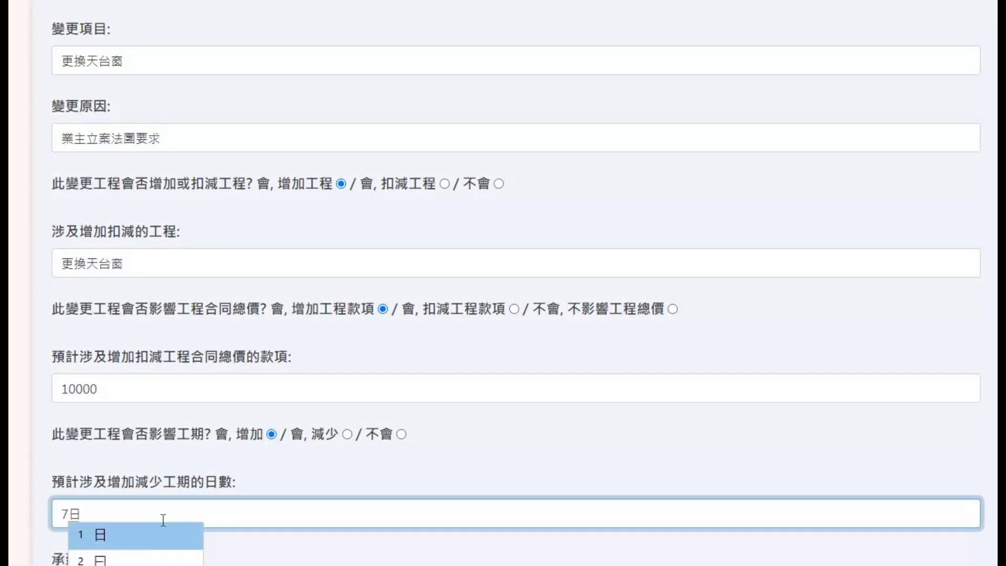
pyautogui.click(111, 530)
# Enter AAA承建商 as the contractor's name (承建商姓名) and set the date to 10/11/2023.
pyautogui.scroll(-4, 99, 519)
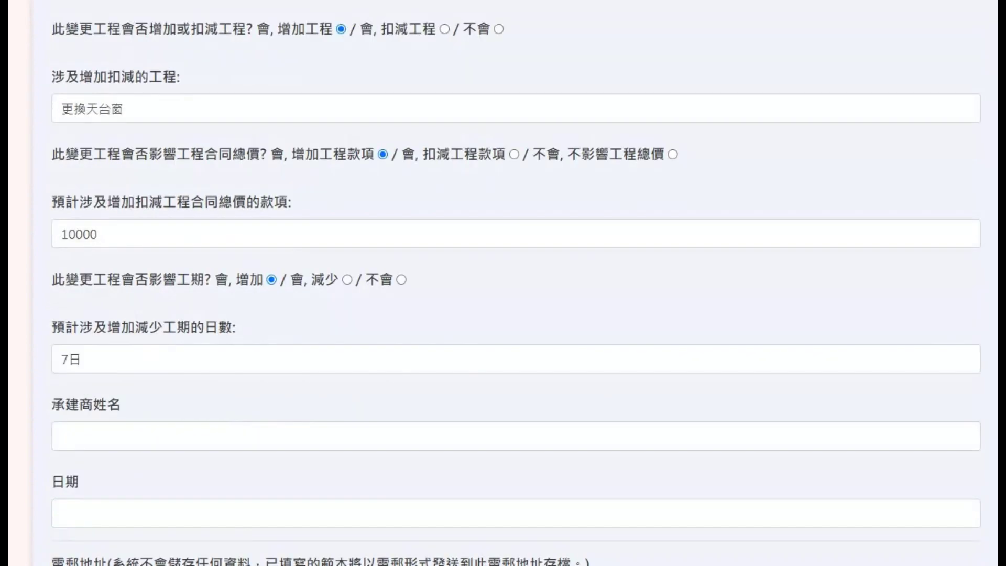
pyautogui.click(115, 360)
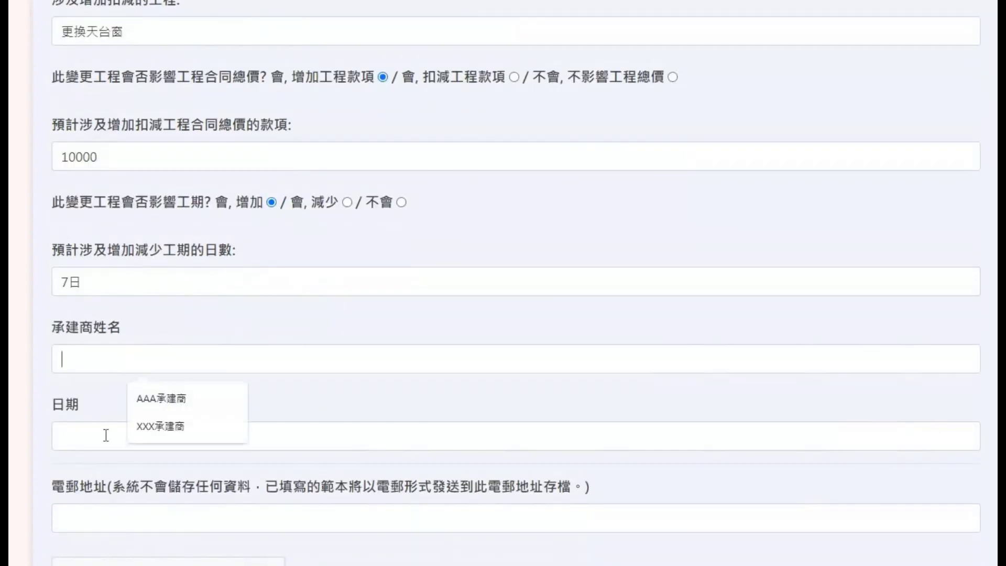
pyautogui.press('Down')
pyautogui.press('Return')
pyautogui.click(110, 434)
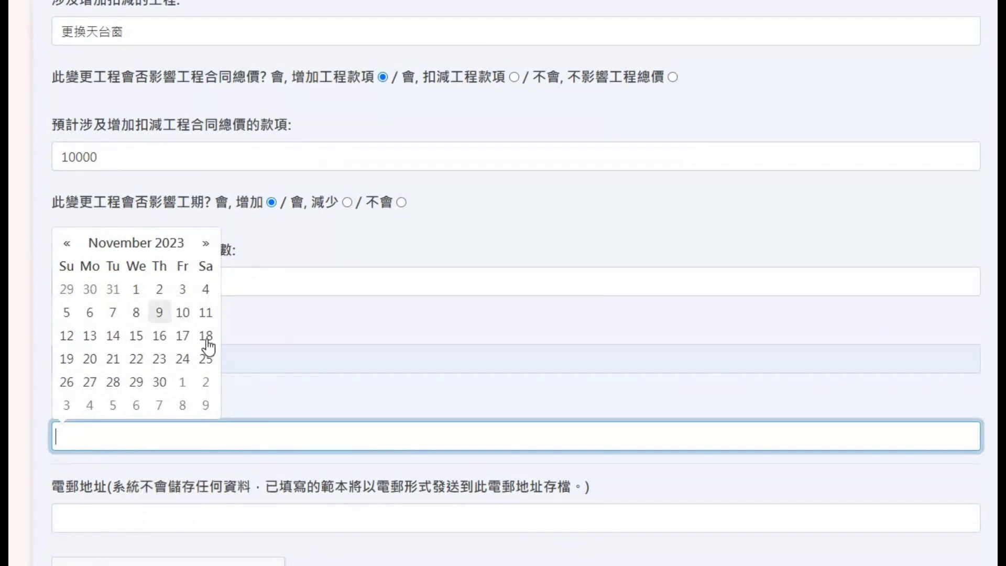
pyautogui.click(261, 463)
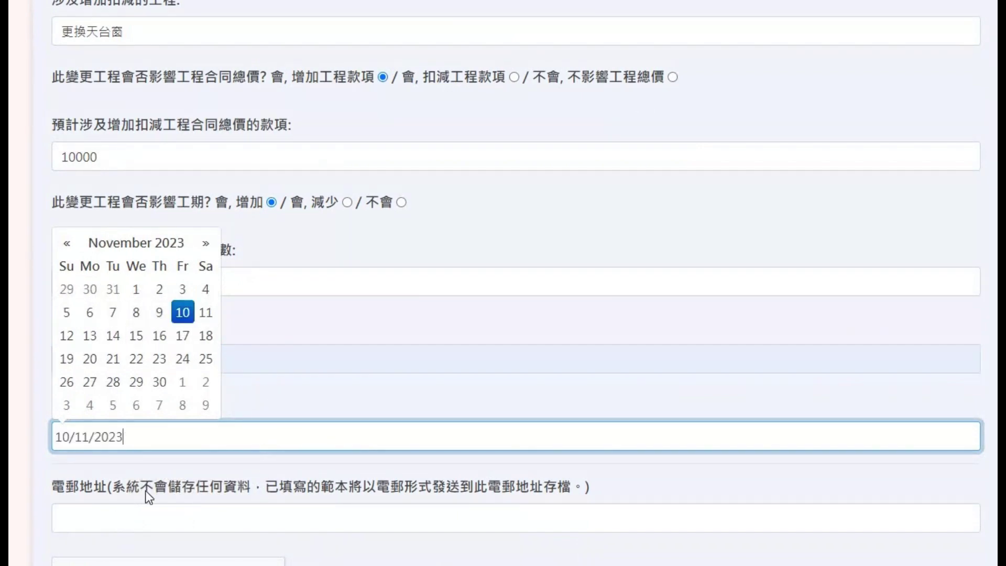
pyautogui.click(209, 469)
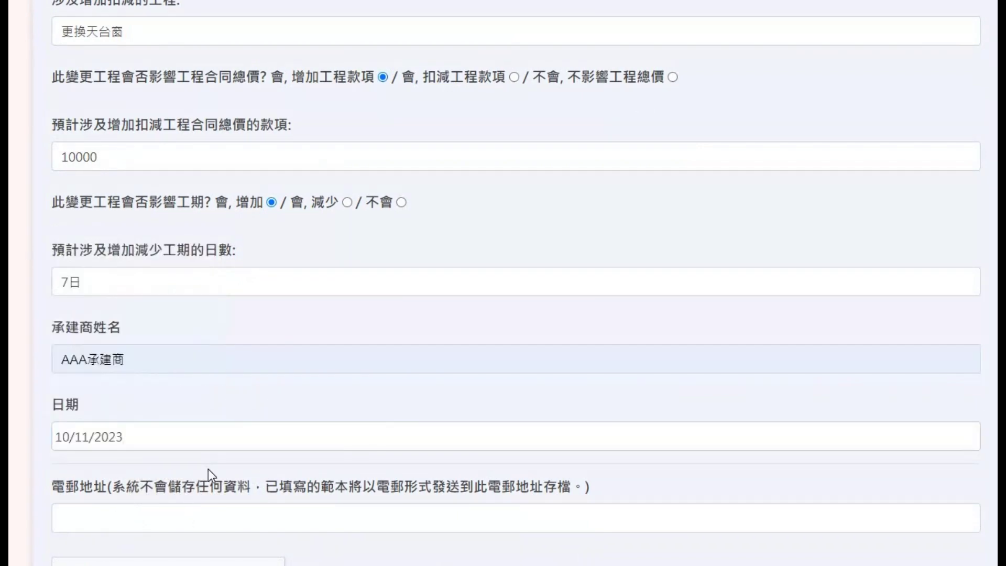
# Fill in the e-mail address for the archive copy and submit the form with the reCAPTCHA check completed.
pyautogui.scroll(-4, 115, 302)
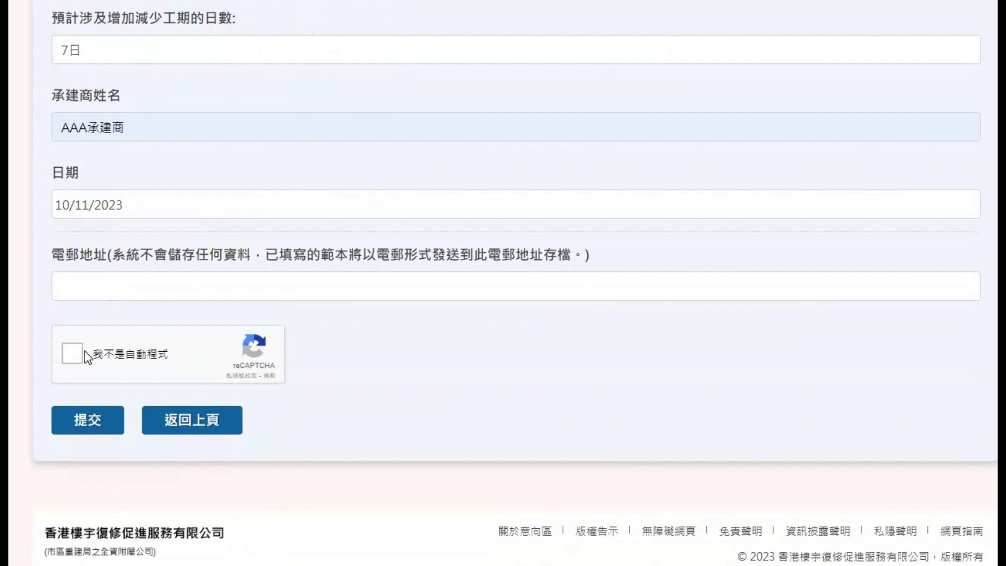
pyautogui.press('Tab')
pyautogui.press('Down')
pyautogui.press('Return')
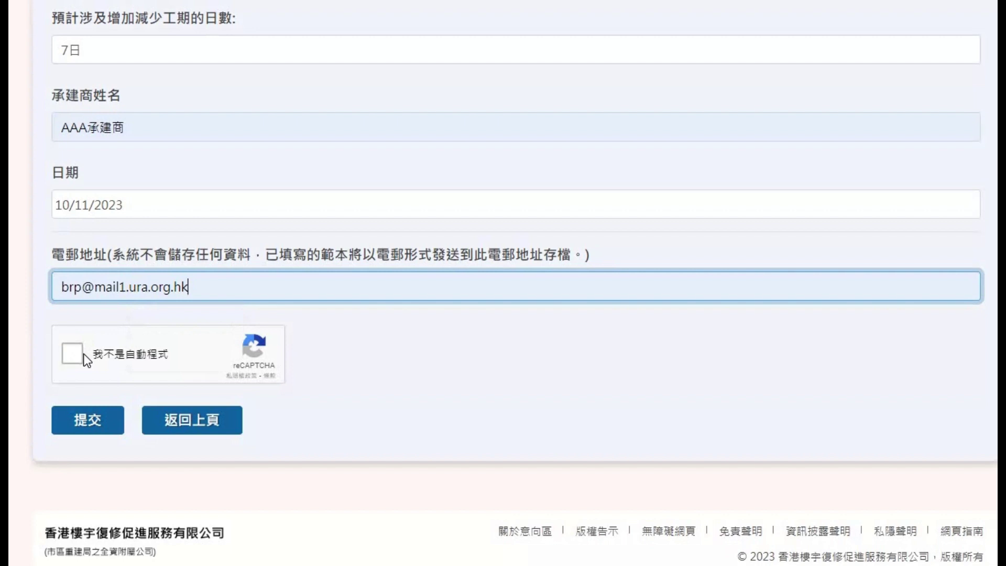
pyautogui.click(84, 355)
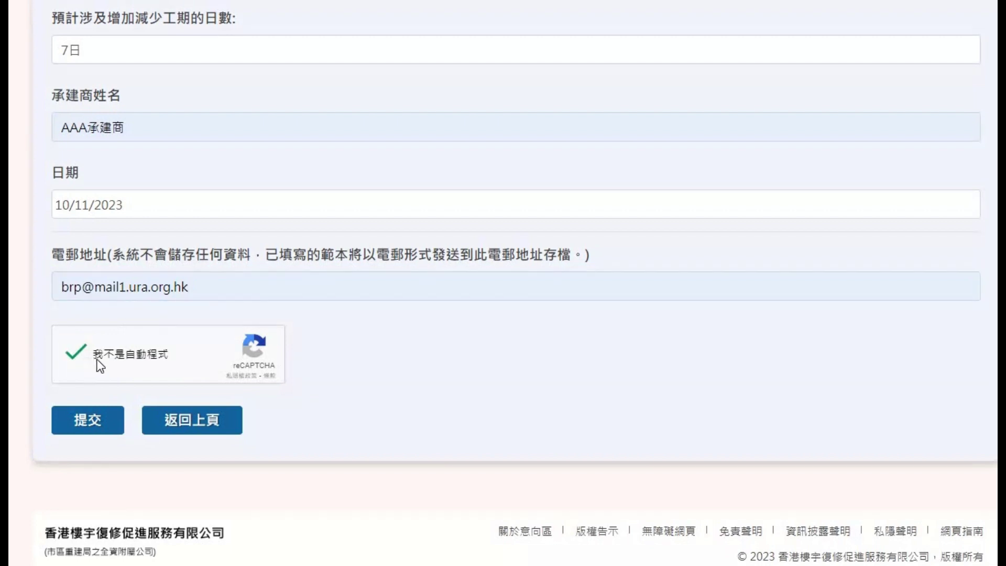
pyautogui.click(108, 427)
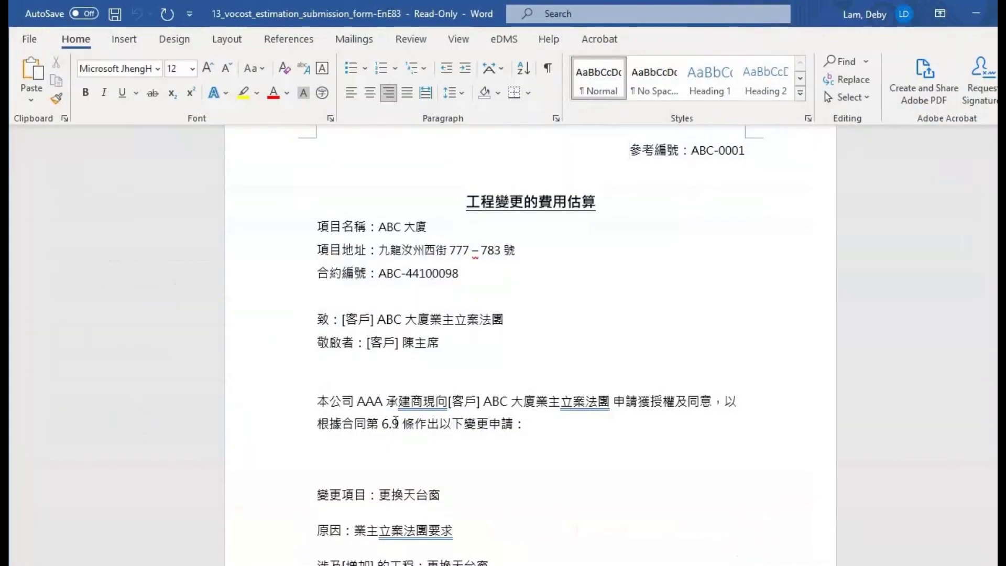
# Review the generated 工程變更的費用估算 Word document, from the reference number to the contractor's signature and date.
pyautogui.scroll(-3, 403, 420)
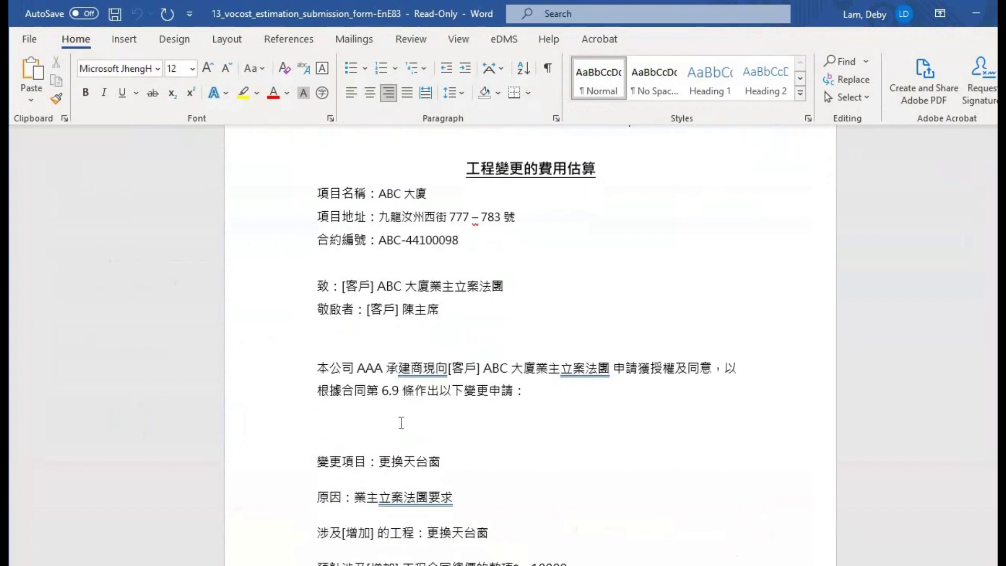
pyautogui.scroll(-1, 398, 425)
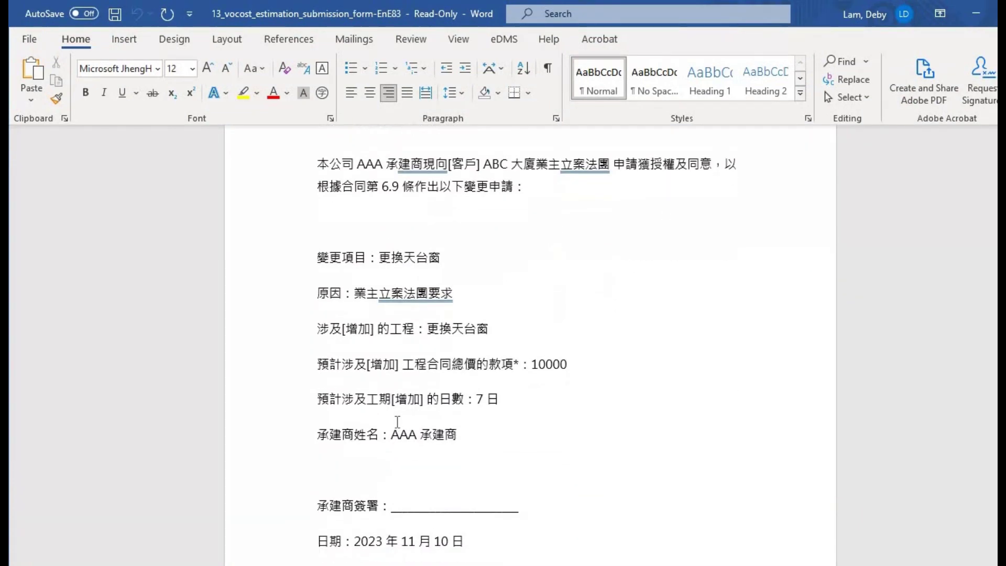
pyautogui.scroll(3, 397, 422)
pyautogui.scroll(2, 397, 421)
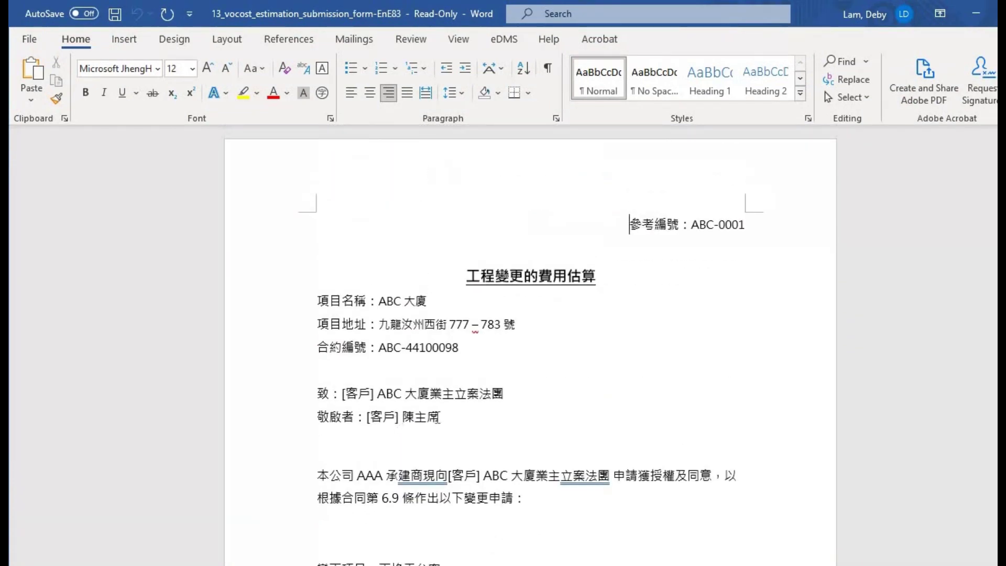
pyautogui.scroll(-1, 434, 419)
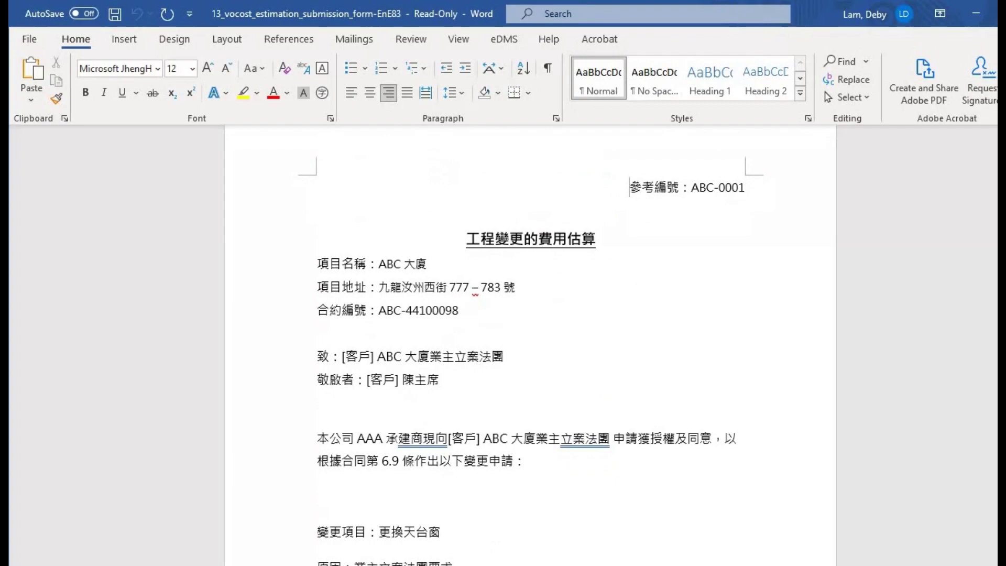